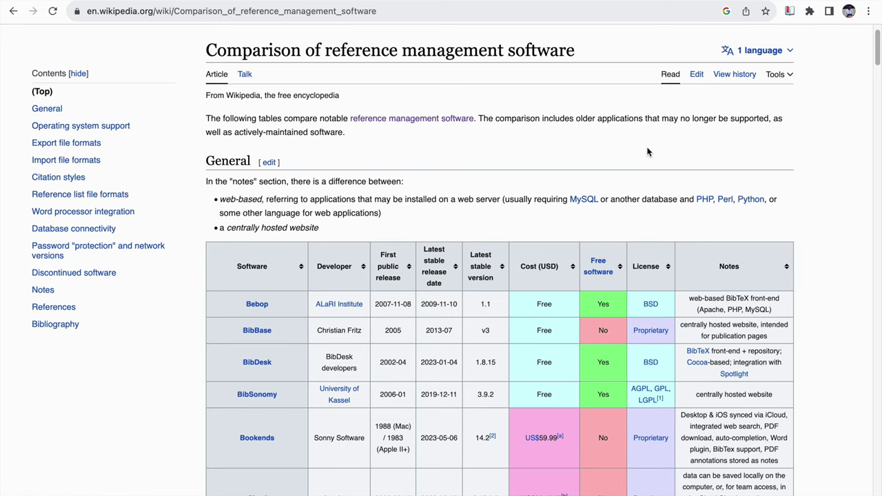
Examine the General table of reference management software, comparing cost, licence and notes for the listed programs
scroll(707, 134, down, 1)
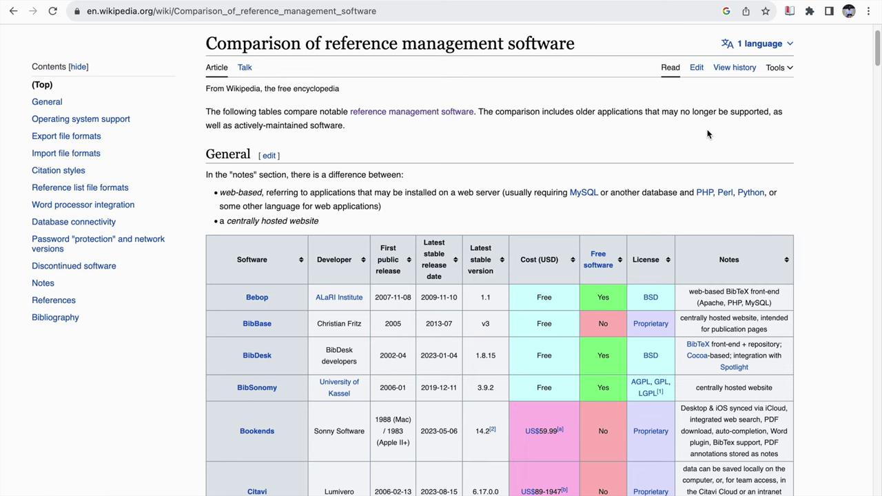
scroll(707, 133, down, 5)
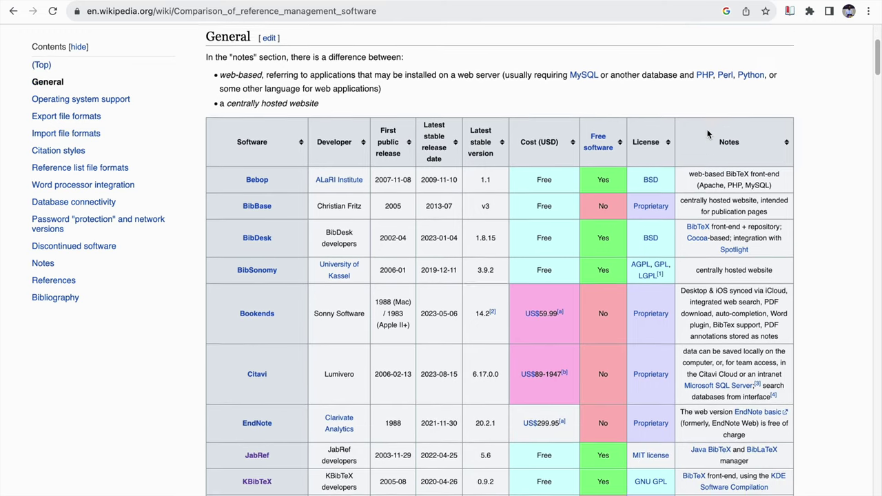
scroll(707, 133, down, 5)
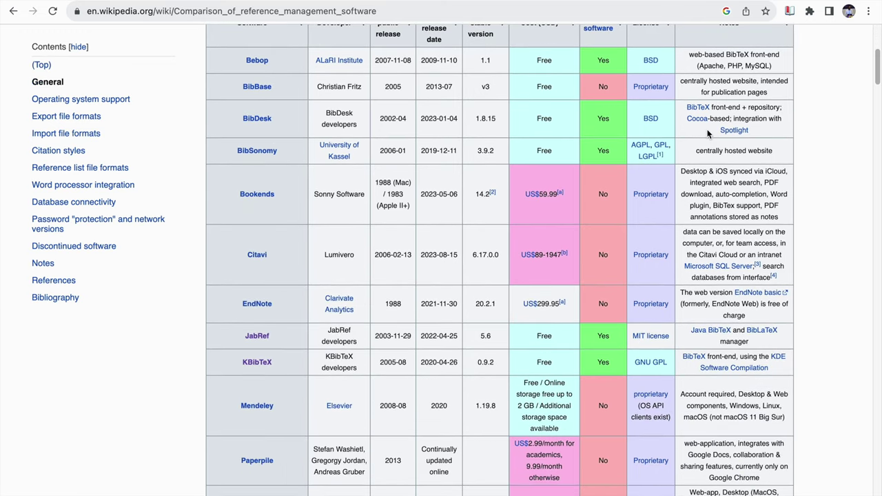
scroll(707, 134, down, 1)
scroll(707, 133, up, 2)
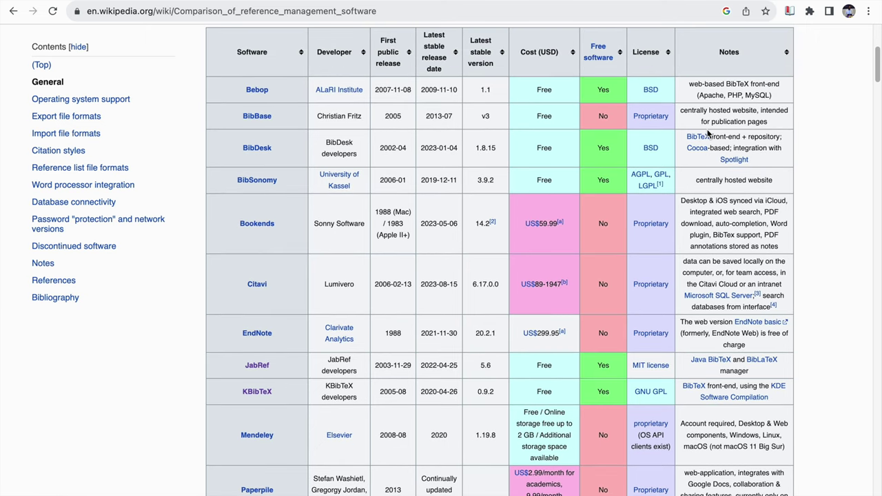
scroll(707, 133, down, 1)
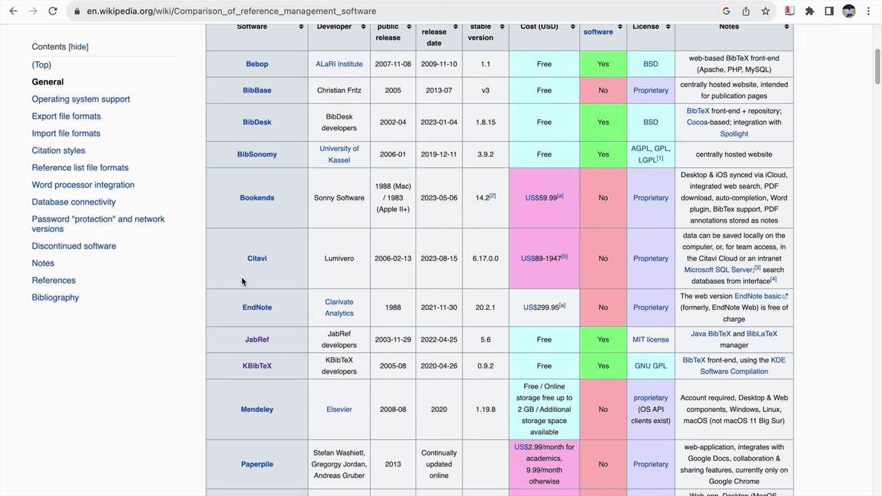
scroll(293, 300, down, 5)
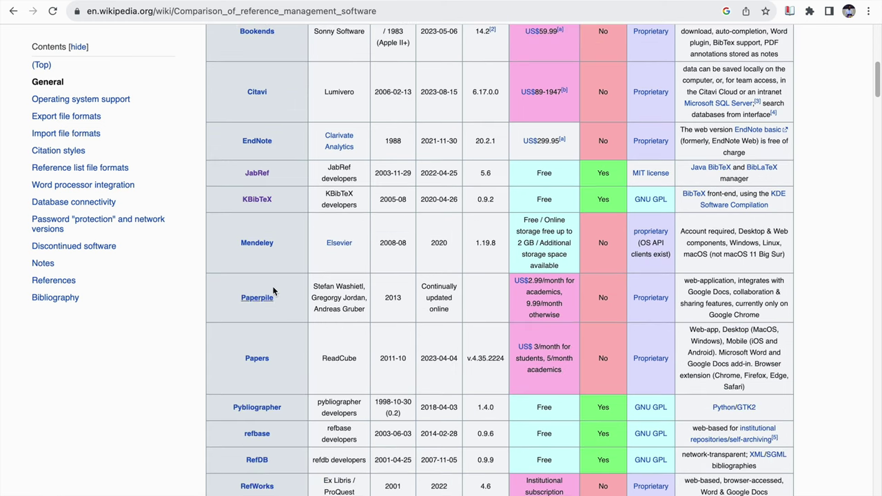
scroll(287, 347, up, 2)
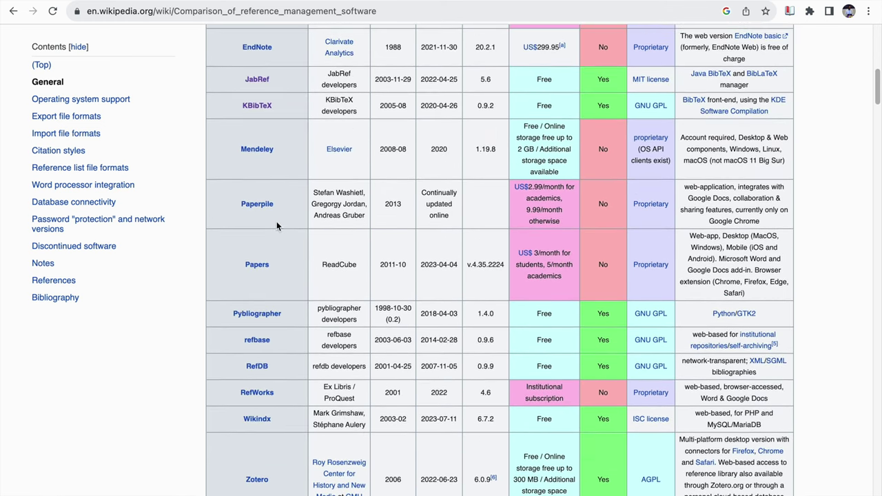
scroll(272, 268, up, 2)
scroll(272, 269, up, 3)
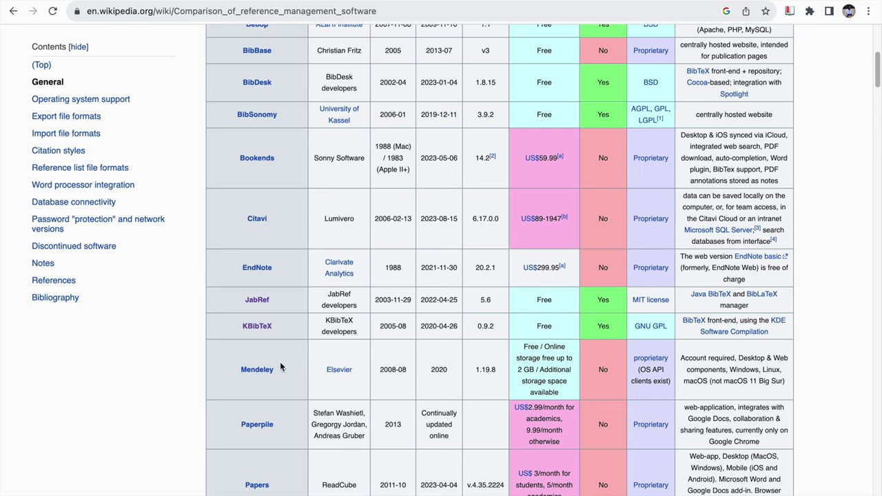
scroll(272, 364, down, 5)
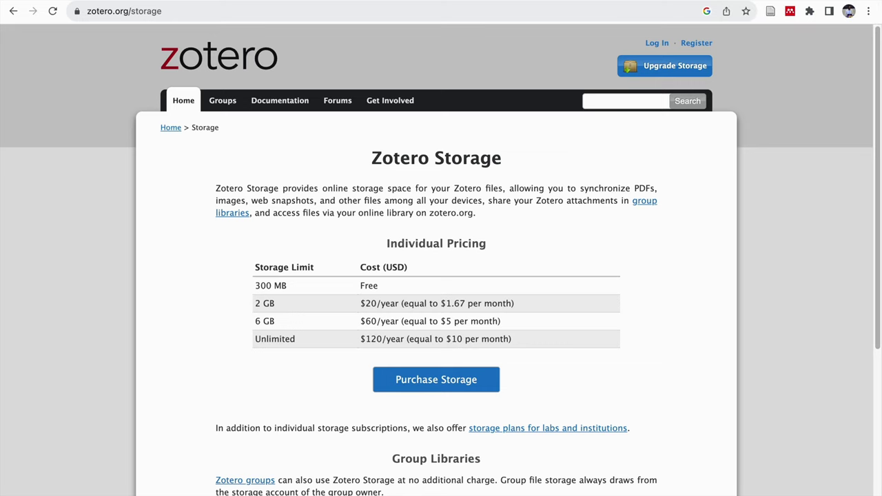
Review the individual pricing and group library information on the Zotero Storage page
scroll(447, 379, down, 5)
scroll(448, 379, up, 5)
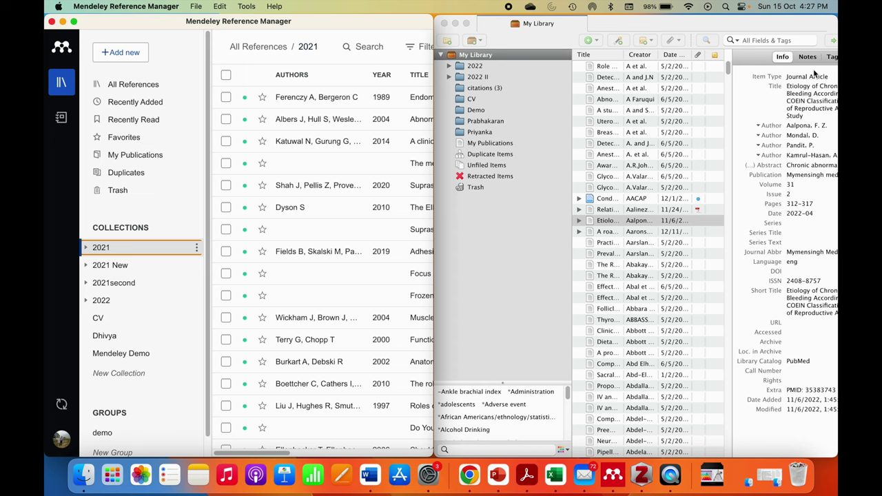
Switch to Zotero, select the article on detection and management of cholesteatoma, and inspect its bibliographic fields
click(573, 71)
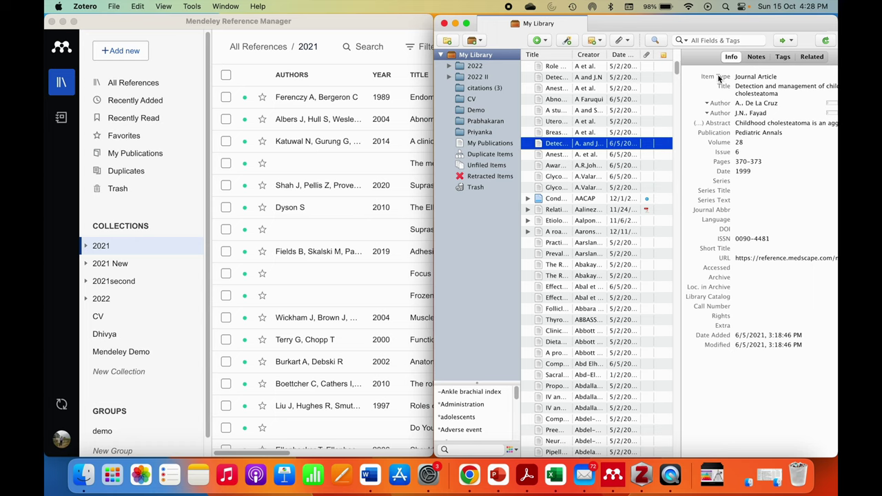
click(743, 78)
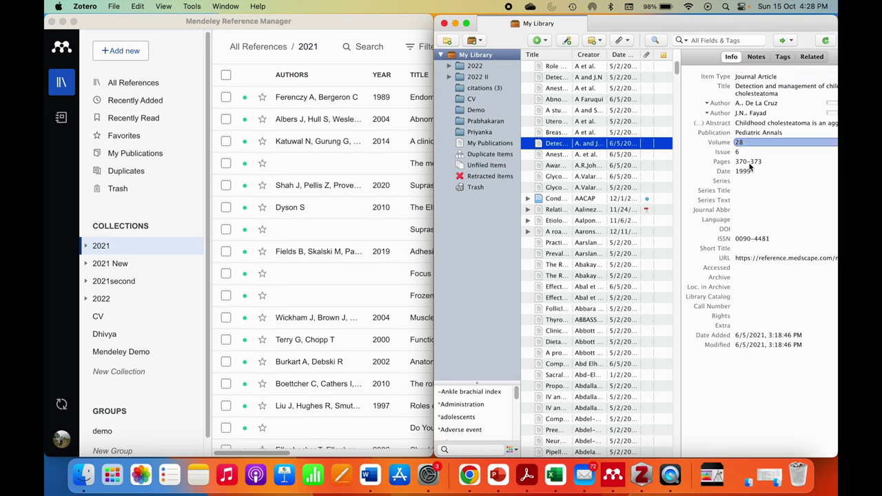
click(752, 88)
key(Return)
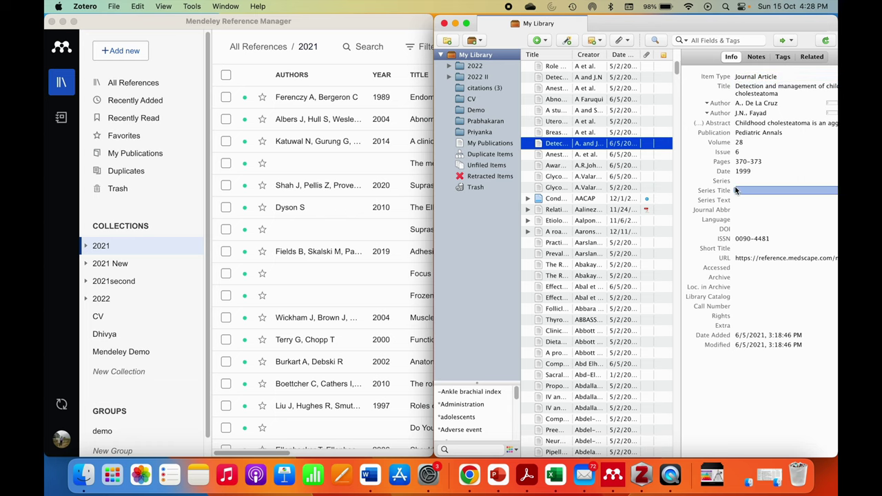
Switch to Mendeley Reference Manager, view the details of "Endometrial Hyperplasia and Neoplasia" in the 2021 collection, and close them
click(329, 20)
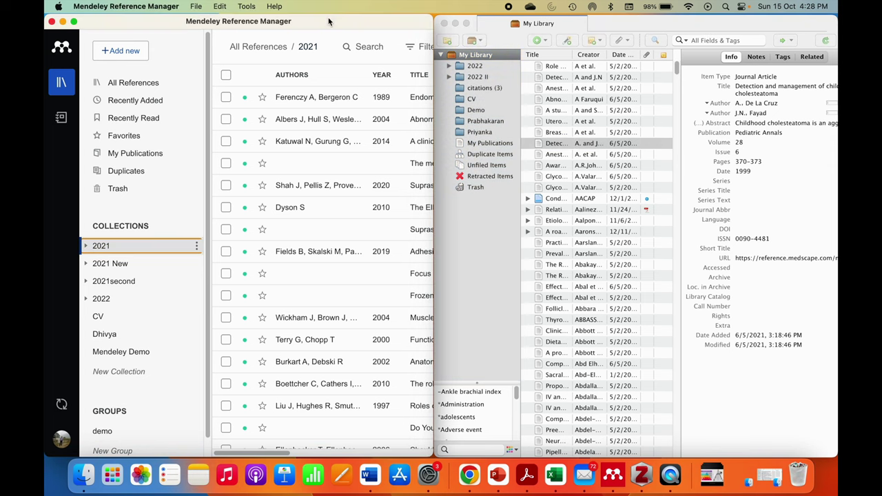
click(278, 96)
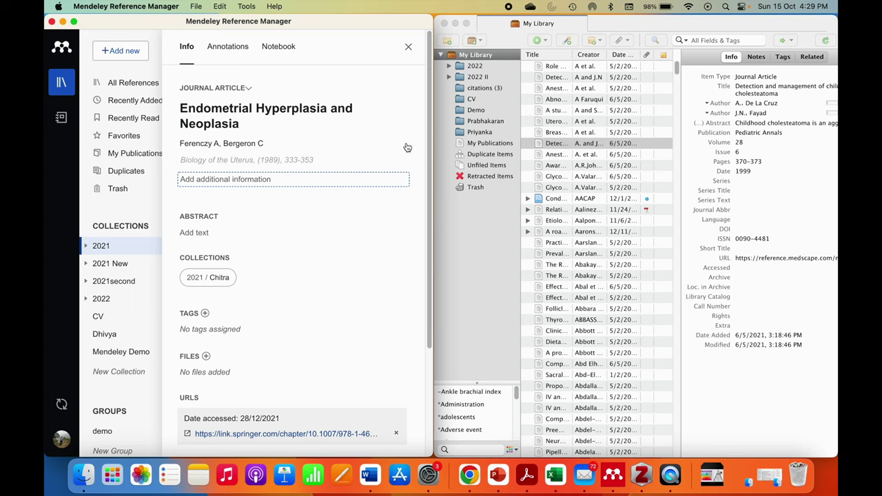
click(411, 50)
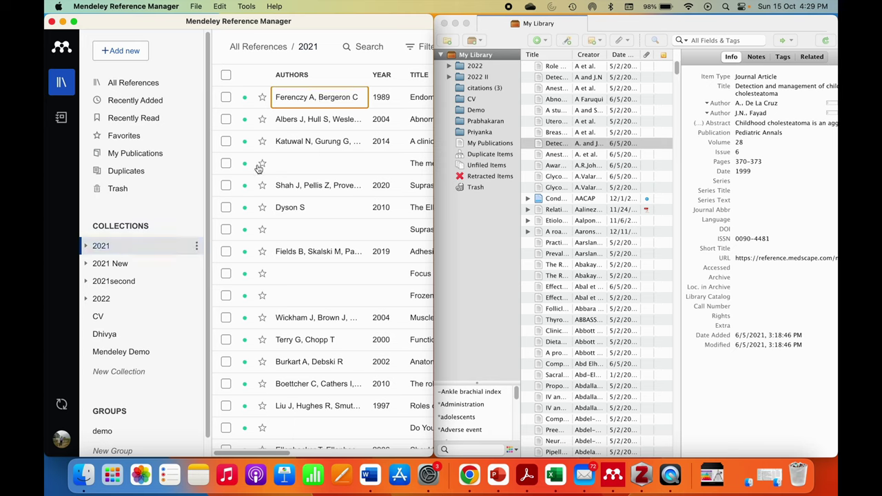
Switch to Zotero and open the attached PDF of the article on CT severity score and capillary blood oxygen saturation
click(493, 88)
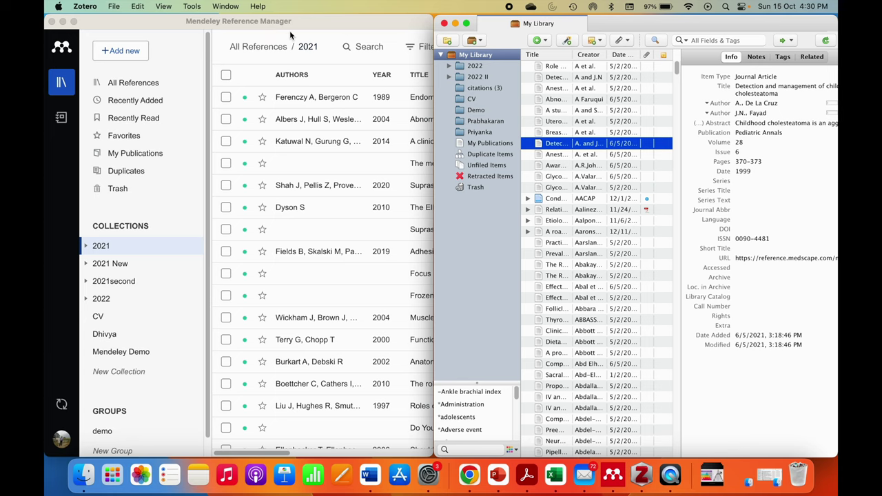
click(646, 211)
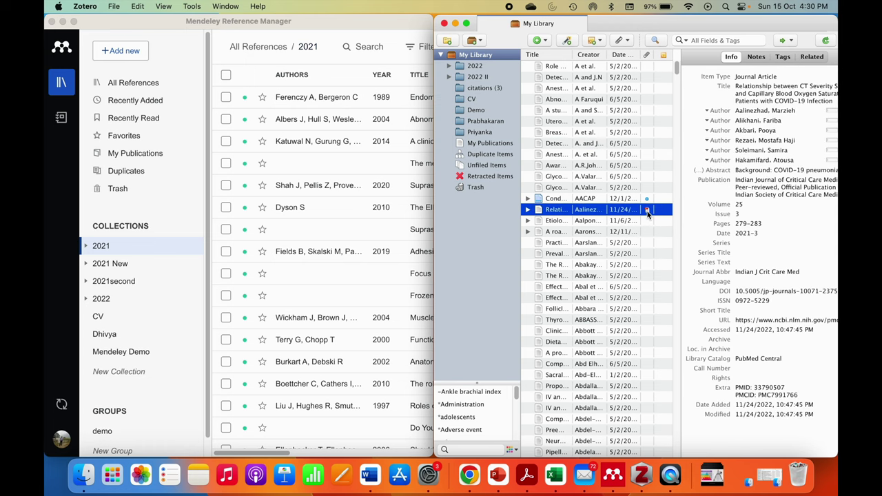
double_click(647, 211)
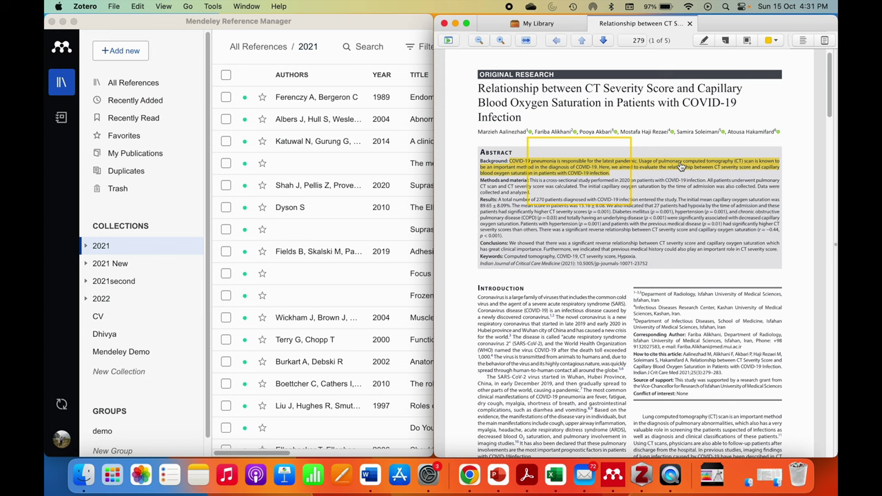
View the "Abnormal Uterine Bleeding" PDF in Mendeley Reference Manager, and close it along with the article open in Zotero
click(360, 19)
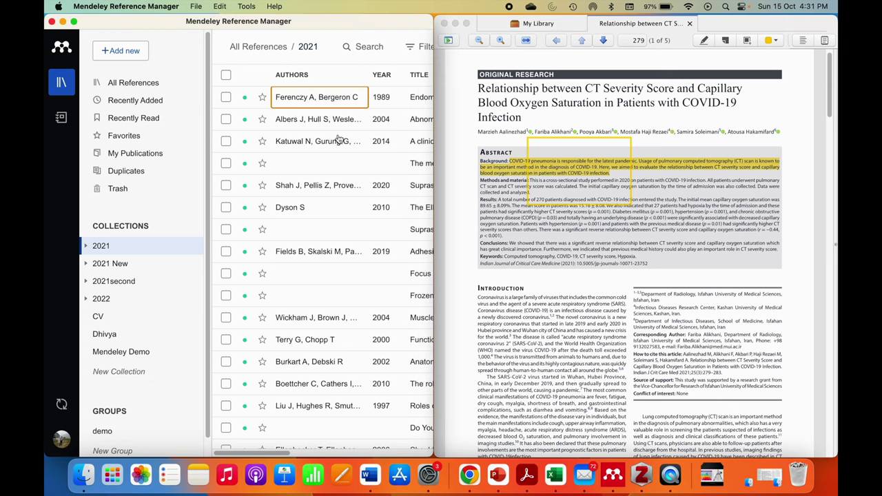
scroll(339, 139, right, 3)
scroll(338, 140, right, 10)
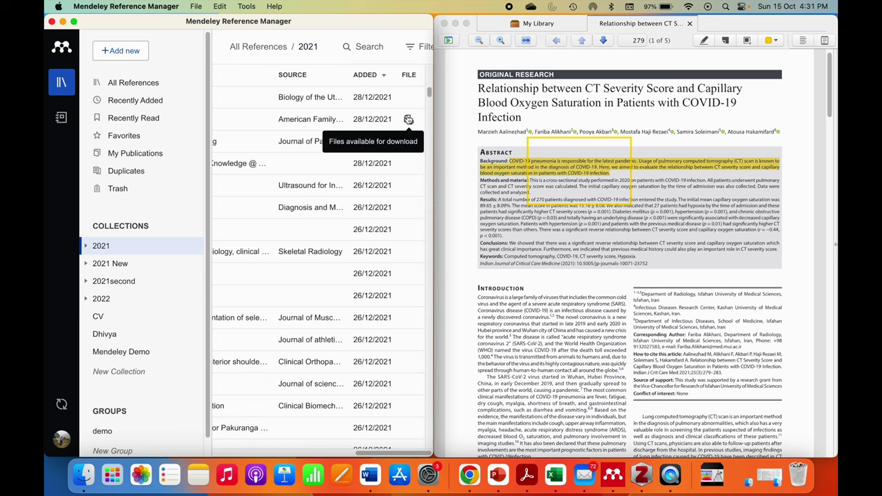
click(408, 119)
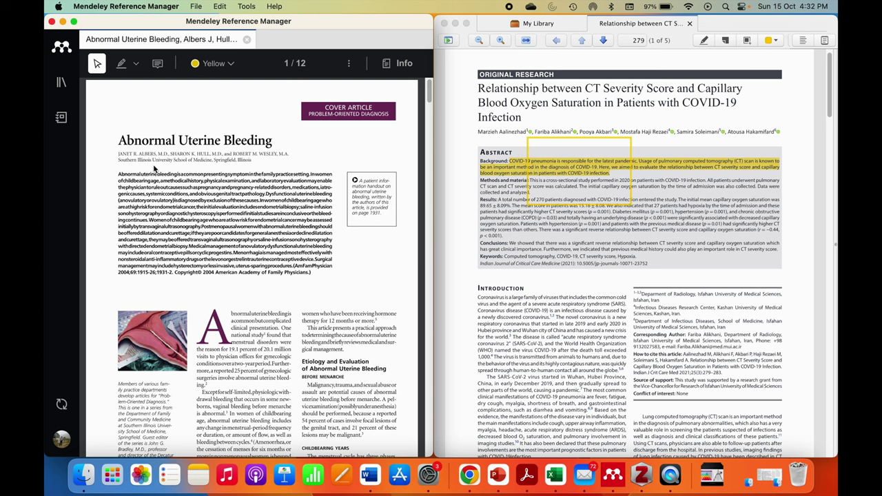
click(246, 40)
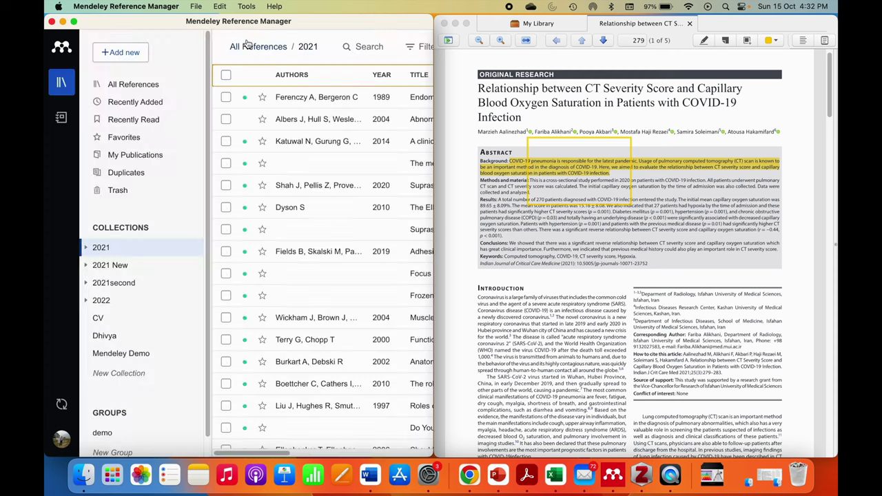
click(686, 23)
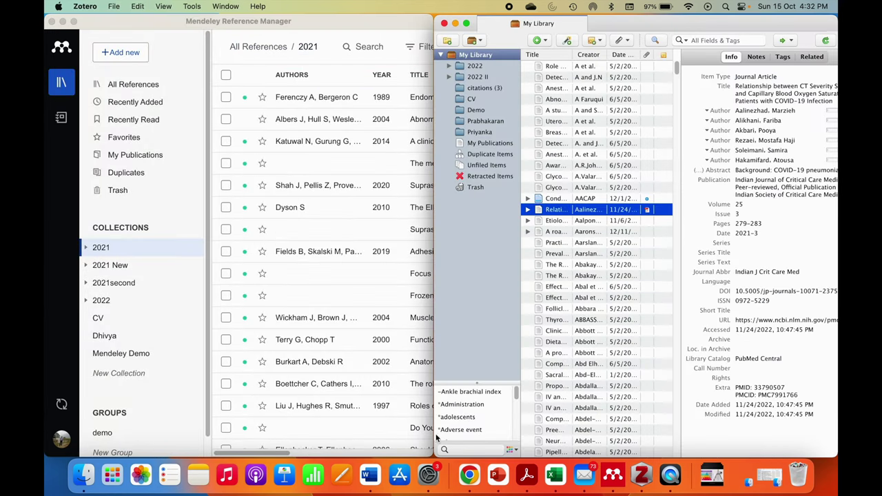
Switch to Word, cite "Diabetes and hypertension" with Mendeley Cite after "electrolyte homeostasis," and update the citations from the library
key(ctrl+Right)
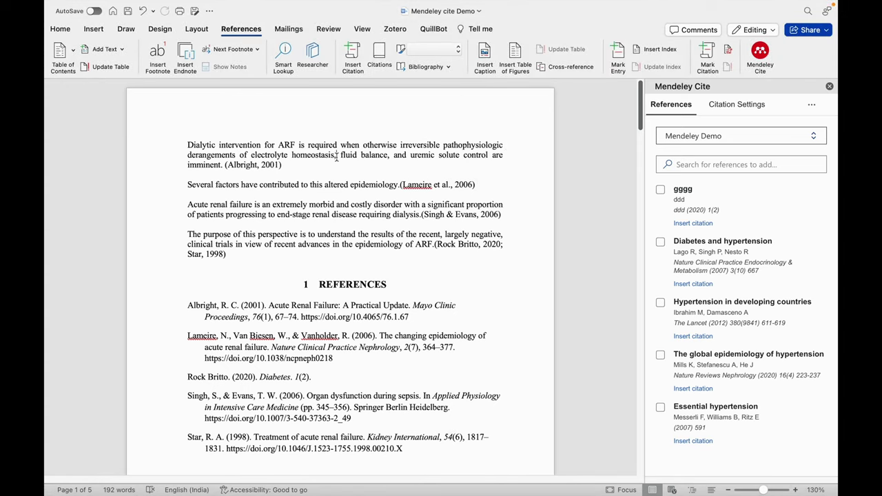
click(660, 243)
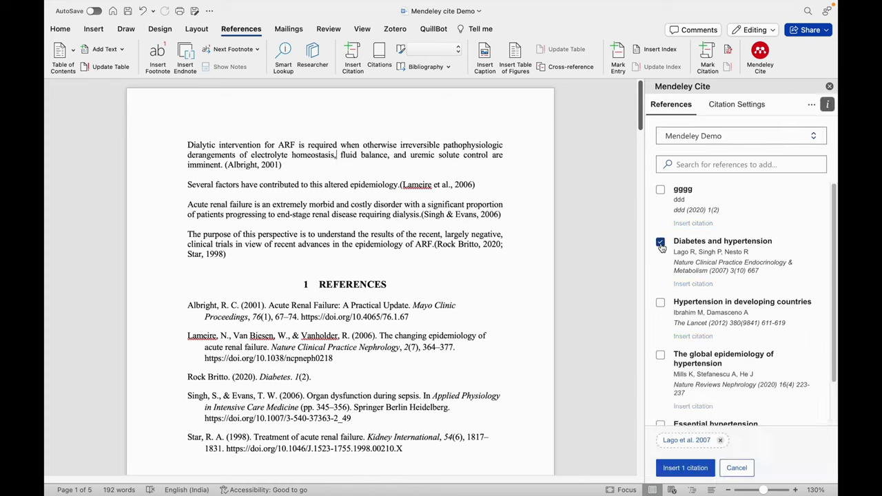
click(667, 468)
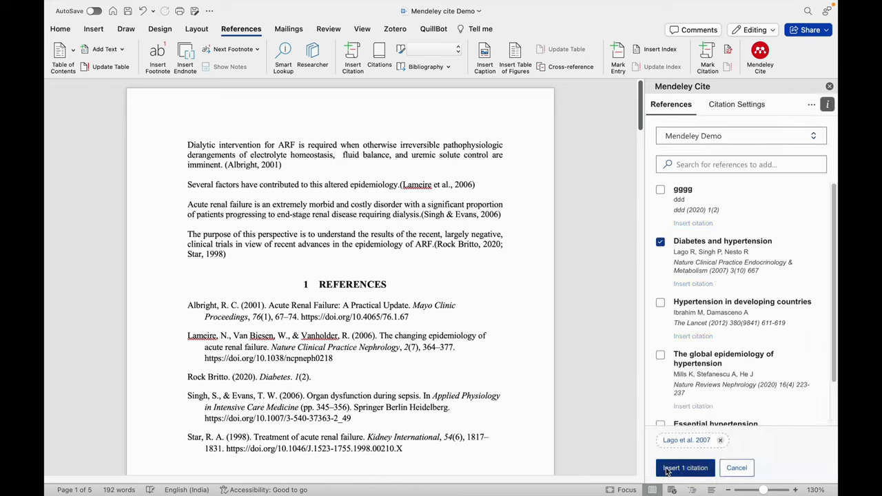
click(814, 105)
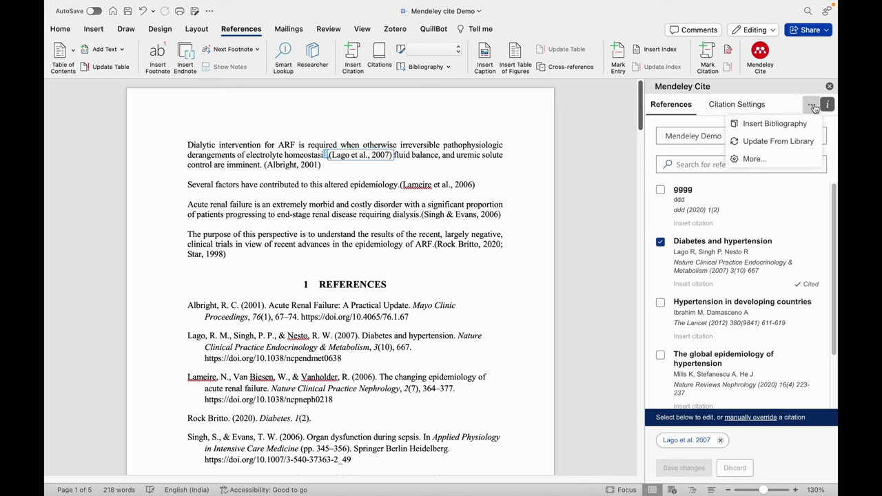
click(762, 141)
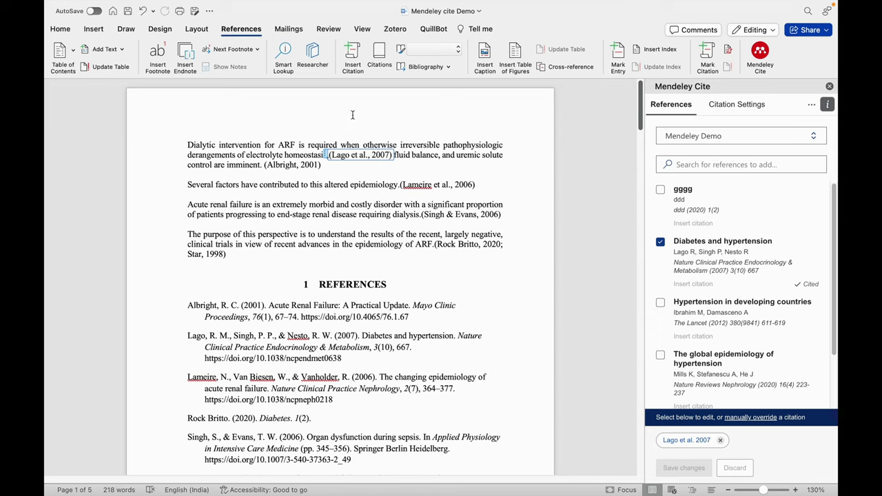
Insert a Zotero citation for the "Childhood asthma and lung function" article beside the Mendeley citation in the first paragraph
click(396, 29)
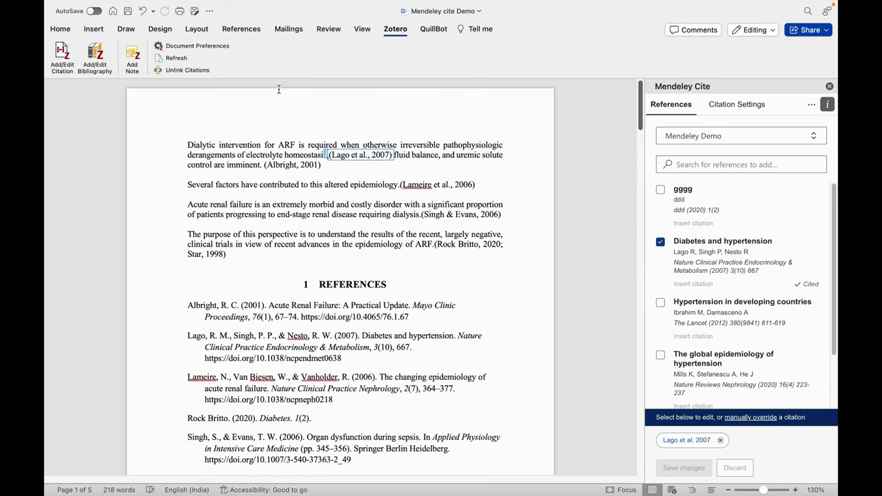
click(58, 61)
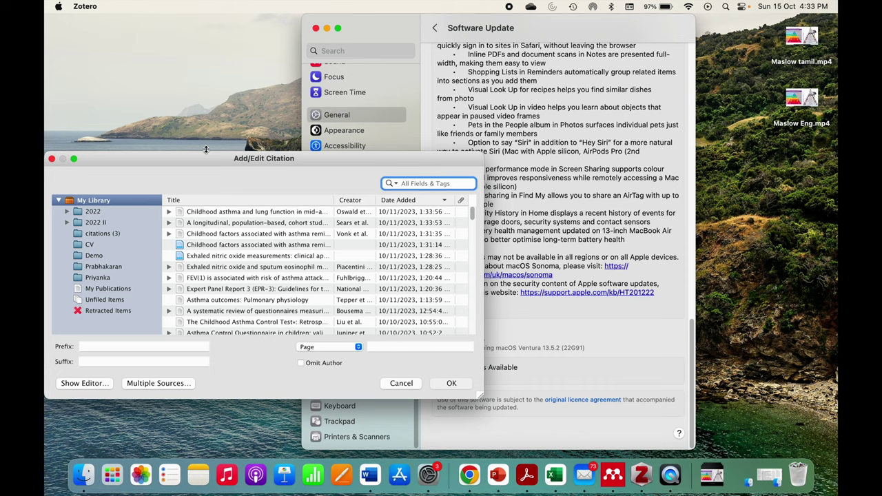
click(256, 213)
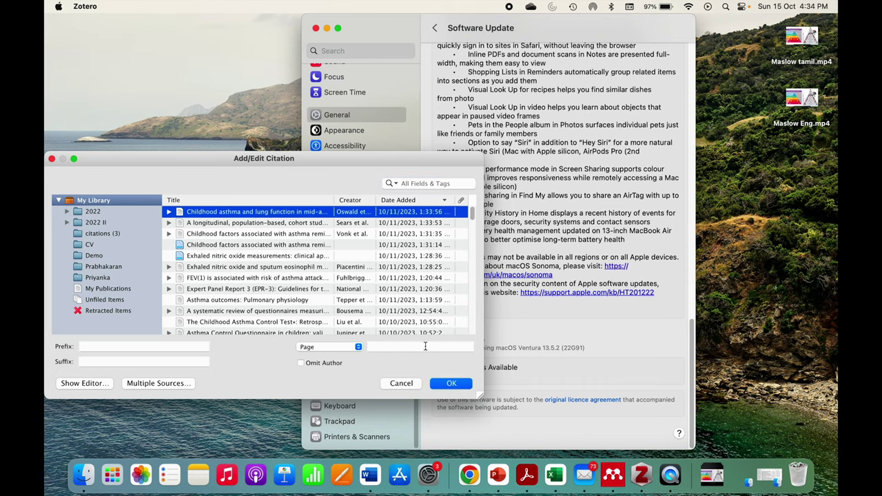
click(451, 383)
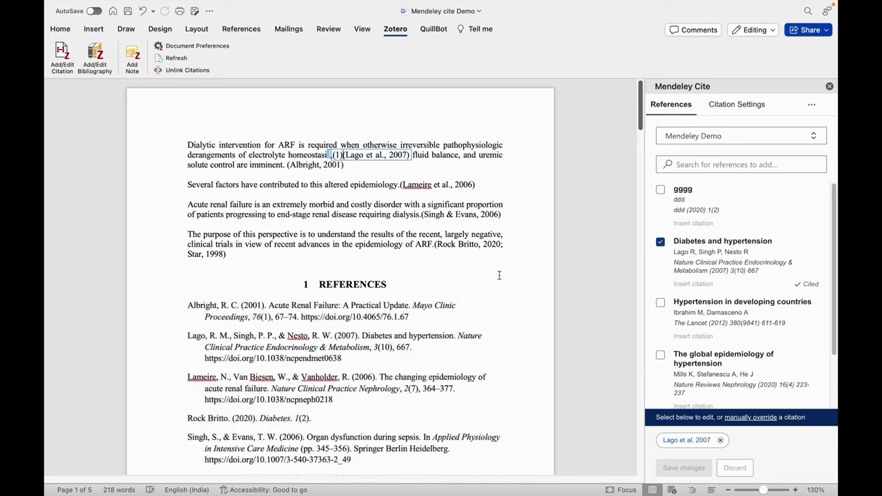
Switch to the browser and bring up the Mendeley Reference Manager for Desktop download page for macOS
click(506, 222)
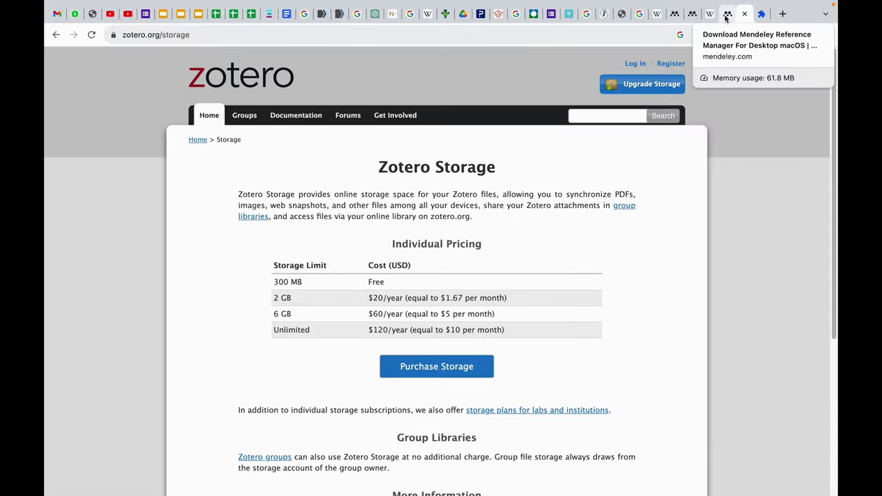
click(726, 15)
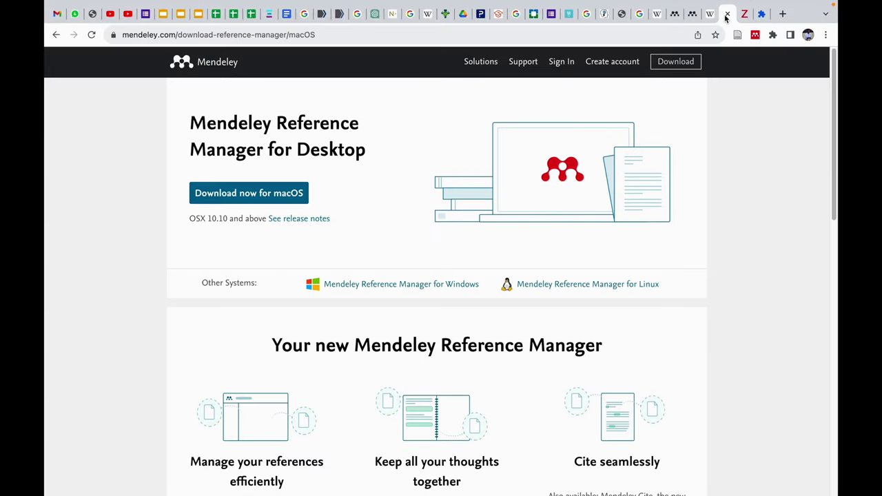
View Zotero's individual storage pricing in the browser and return to the Mendeley Reference Manager download page
click(745, 15)
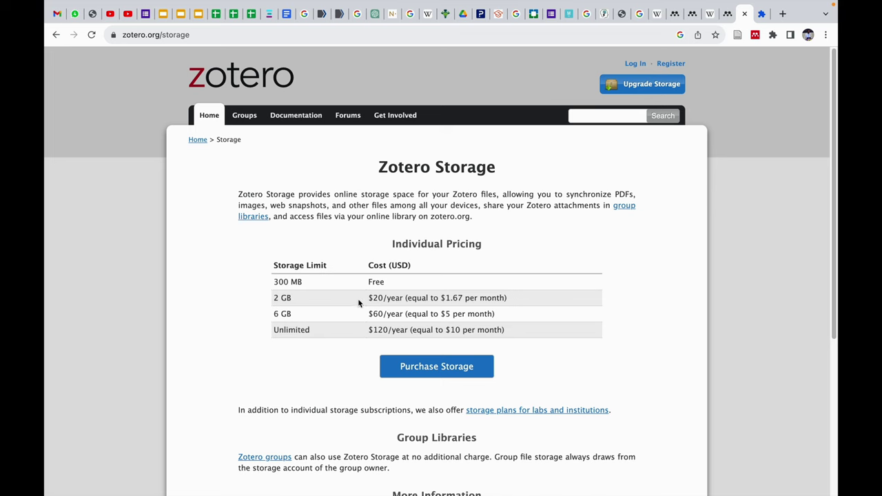
click(728, 14)
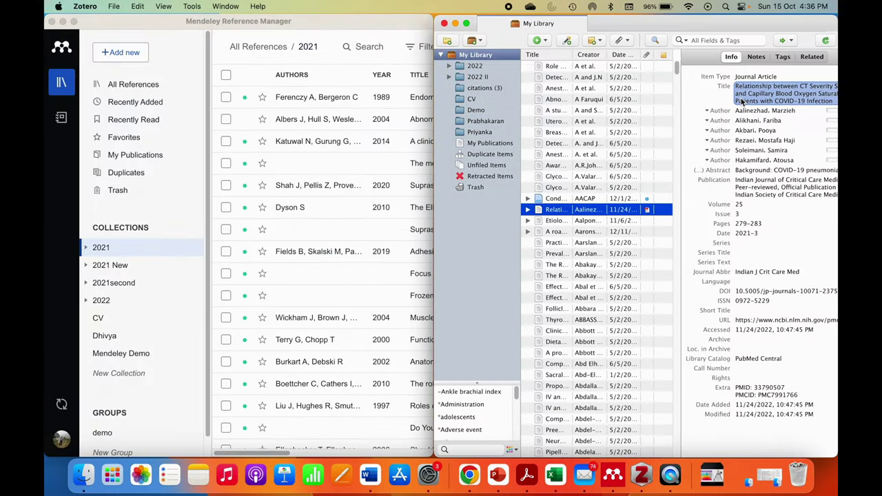
Switch to Zotero beside Mendeley Reference Manager, view the Duplicate Items collection, and return to My Library
click(730, 34)
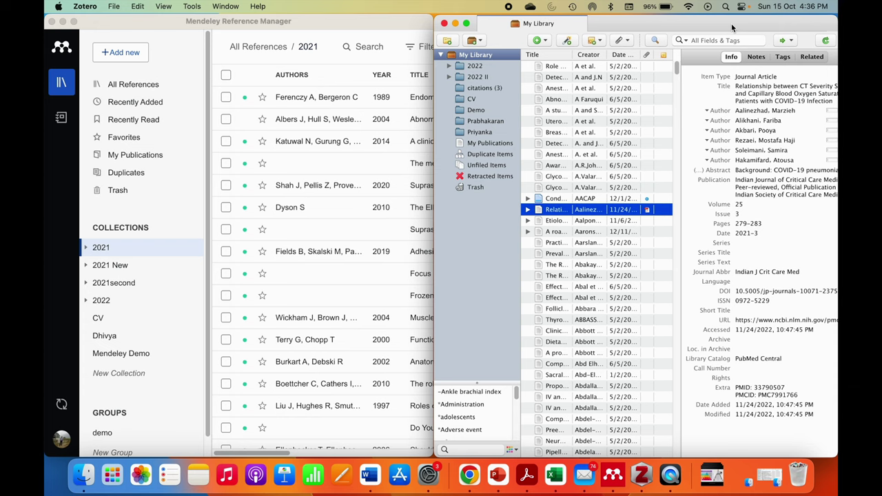
click(483, 155)
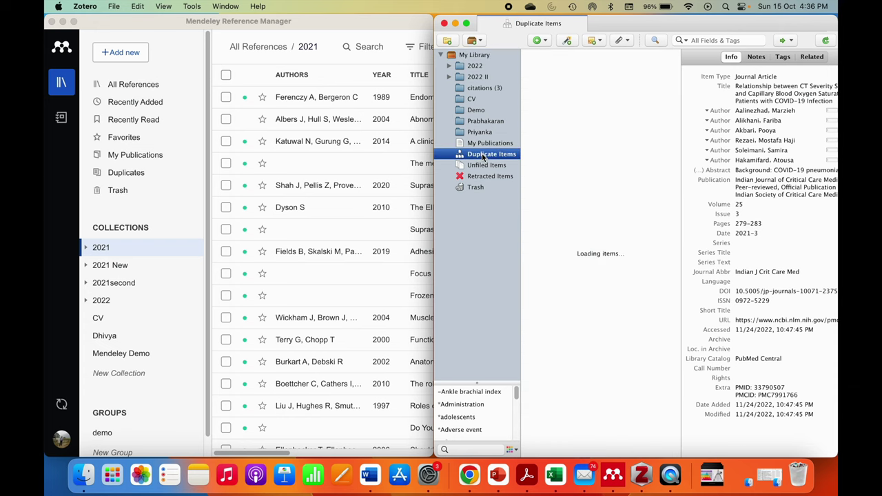
click(479, 55)
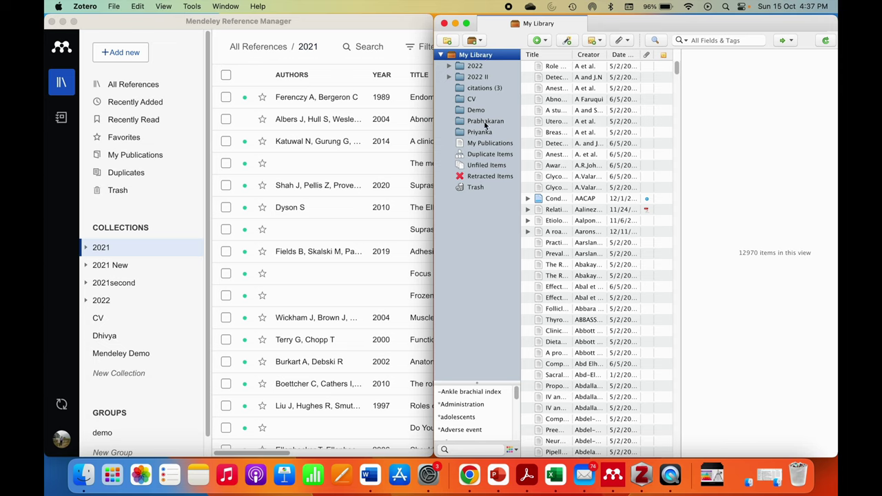
click(383, 21)
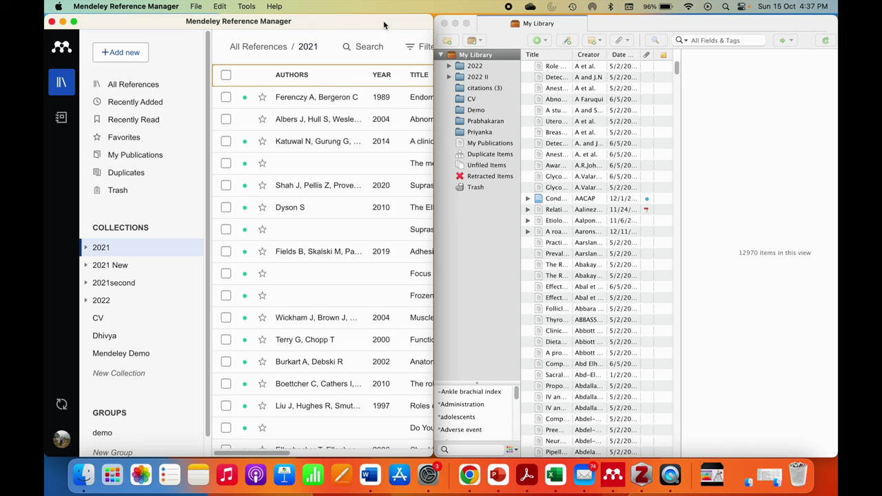
click(600, 26)
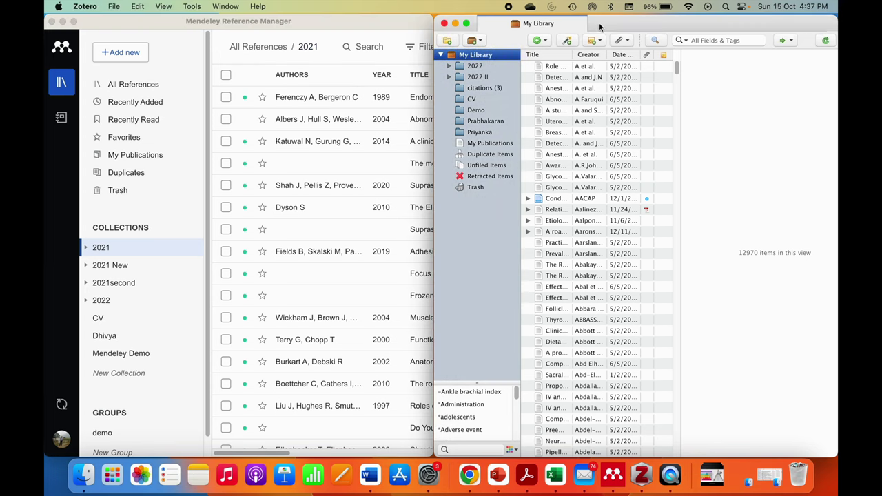
Merge the duplicates of "Detection and management of childhood cholesteatoma" and of "Anesthesiology." in Zotero's Duplicate Items
click(486, 156)
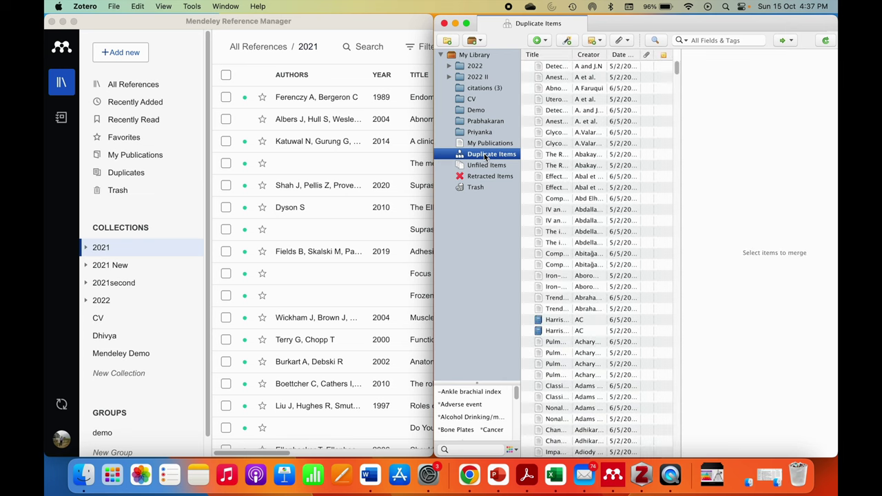
click(558, 66)
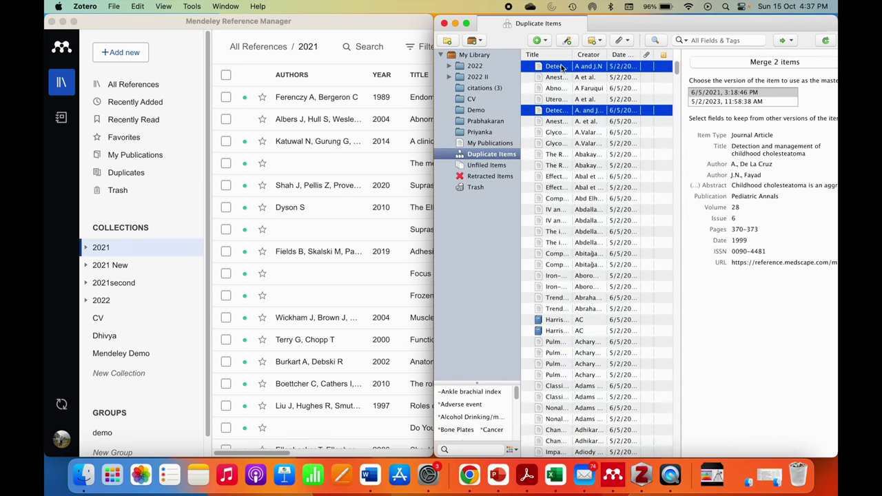
click(752, 63)
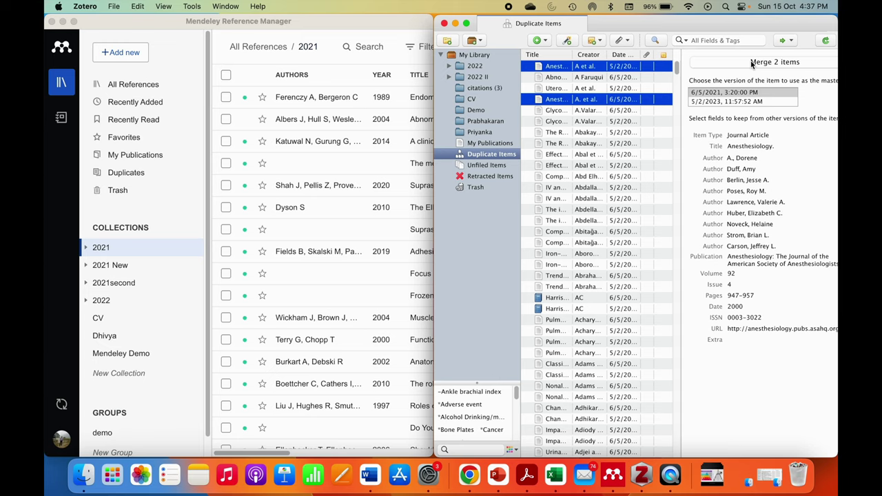
click(752, 62)
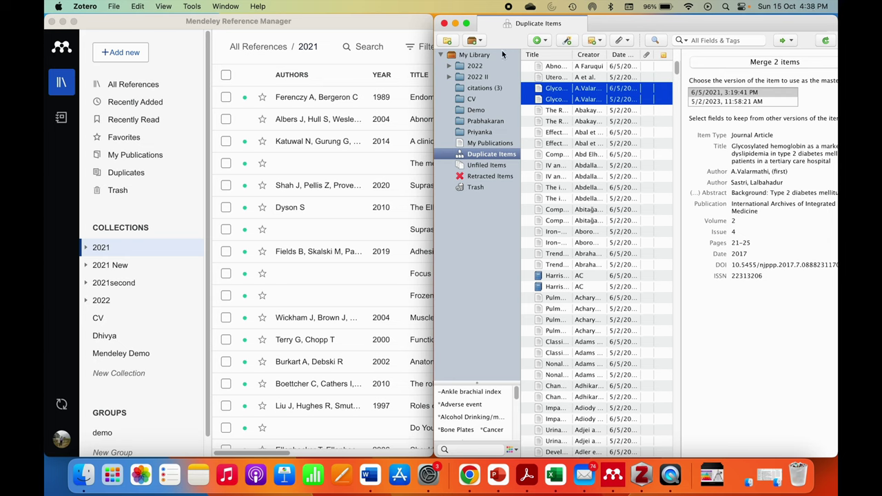
In Mendeley, view the duplicate sets, inspect the details of "Ultrasound-guided brachial plexus blocks," and close them
click(383, 25)
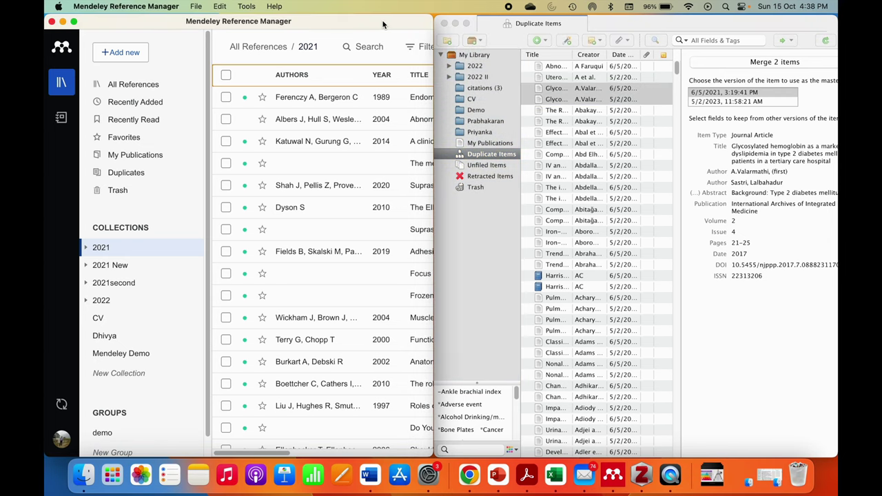
click(131, 174)
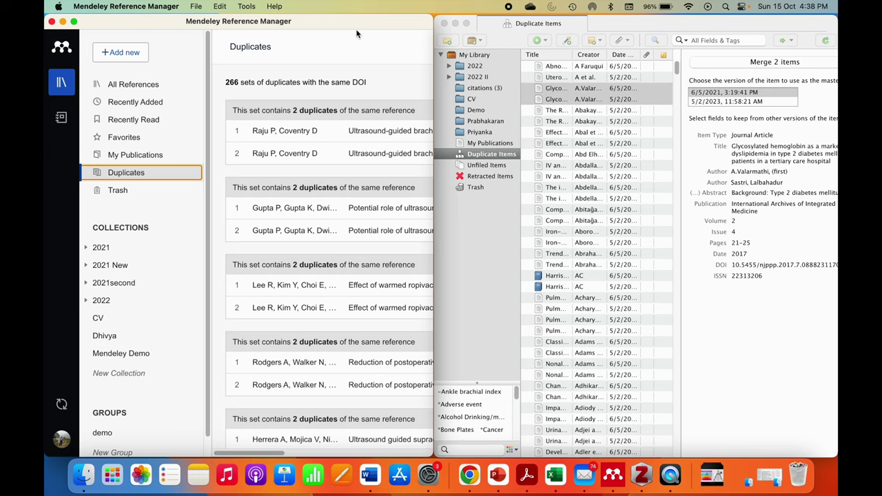
click(325, 131)
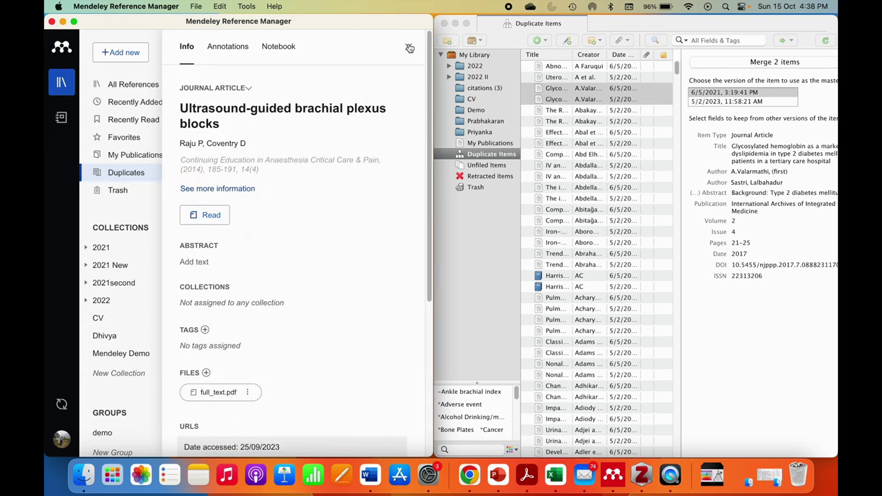
click(409, 47)
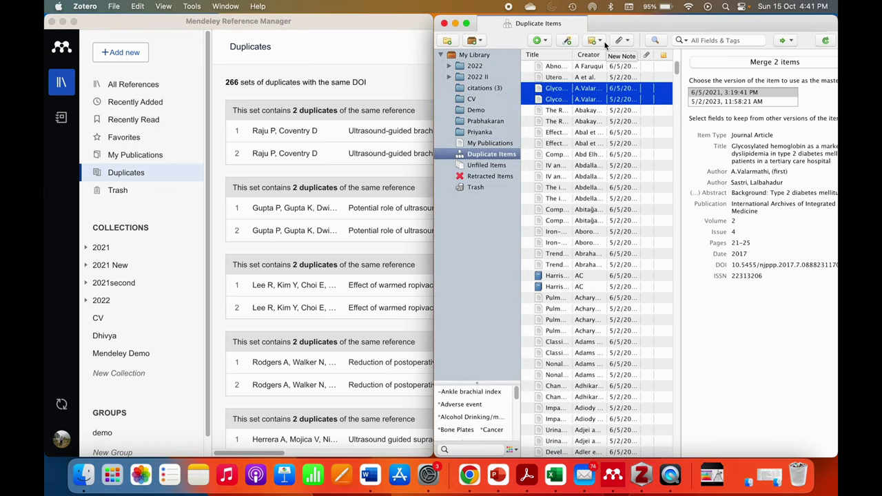
In Zotero, view the retracted items and examine the first one's retraction reasons and notice links
click(489, 177)
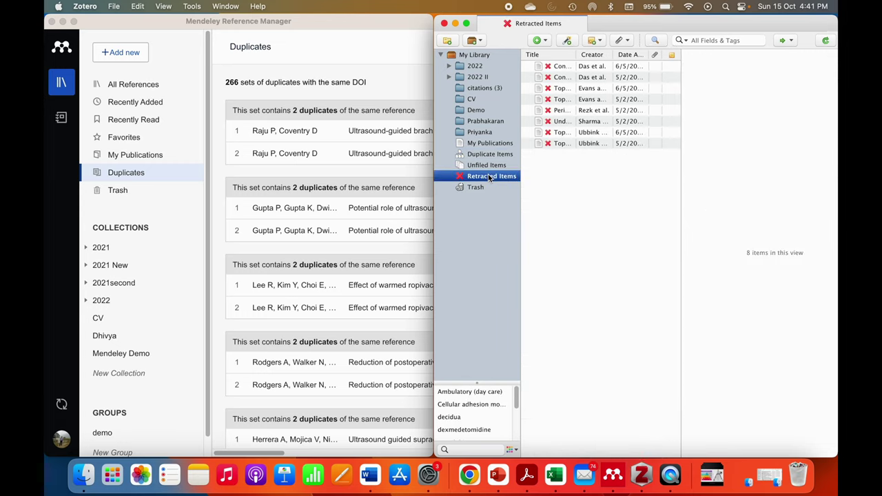
click(580, 68)
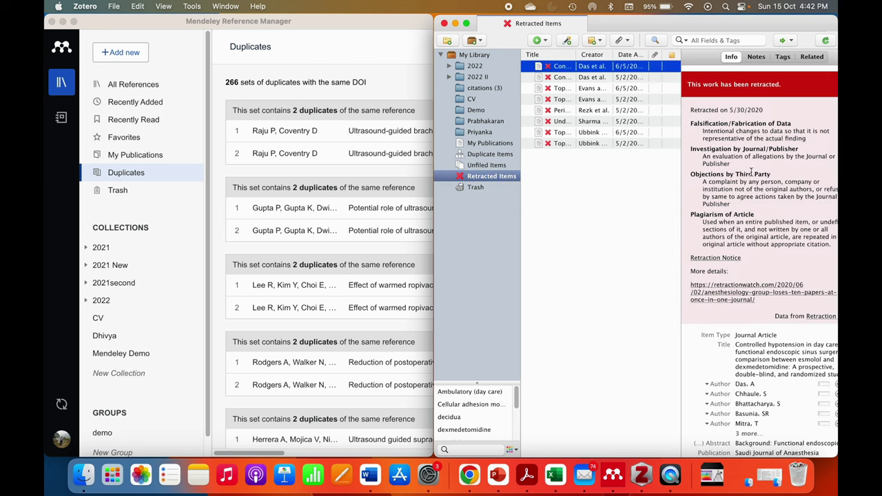
scroll(724, 219, down, 5)
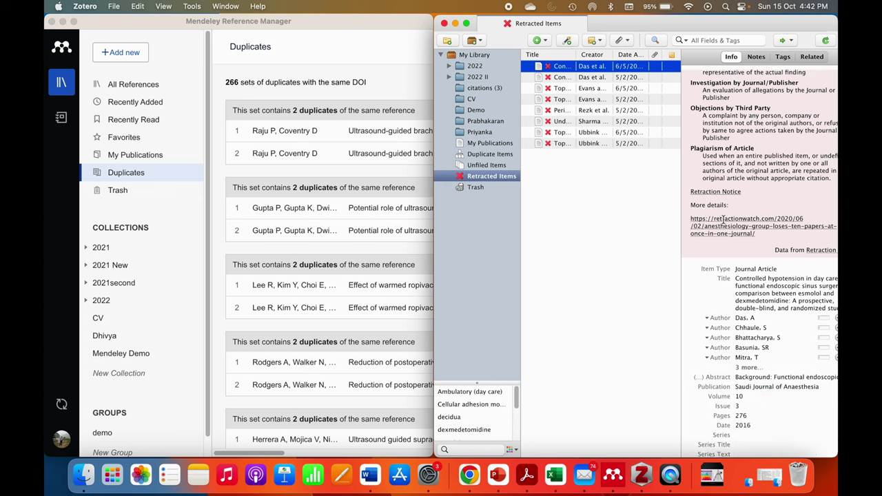
scroll(724, 222, up, 5)
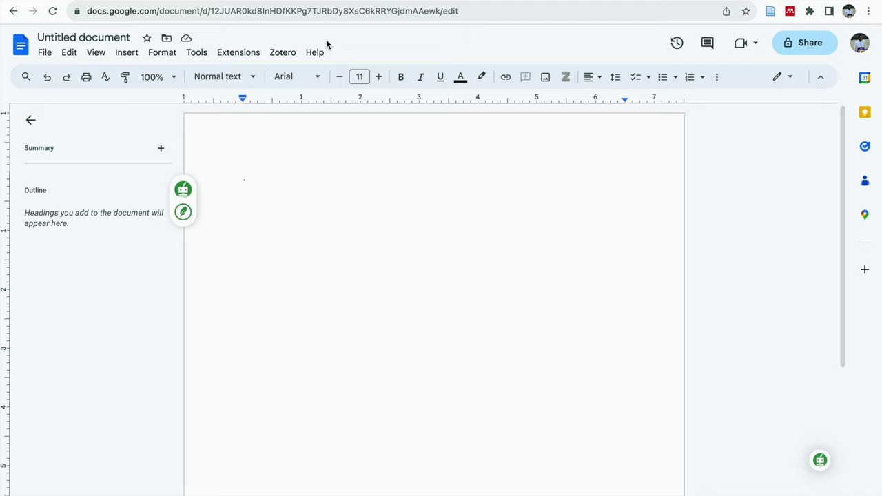
Switch to the untitled Google Docs document and view the available Zotero citation commands
click(283, 55)
click(286, 58)
click(287, 59)
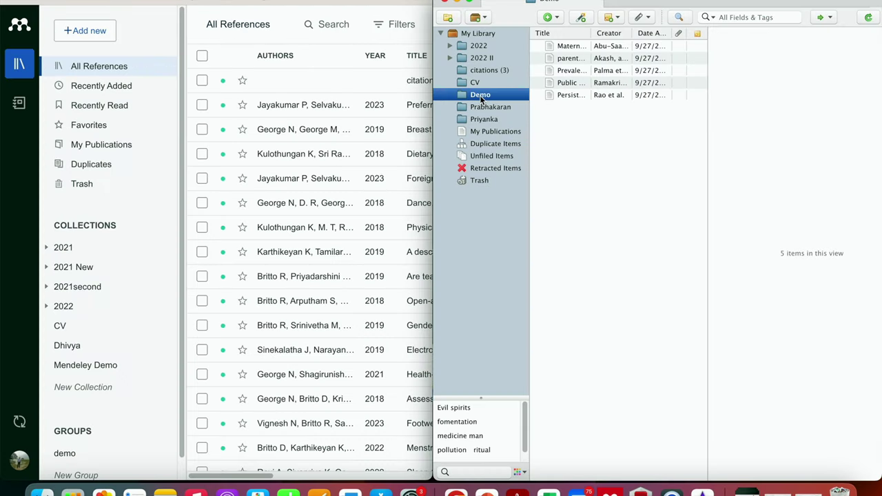
In Mendeley Reference Manager, start a manual entry and view the list of available reference types
click(100, 31)
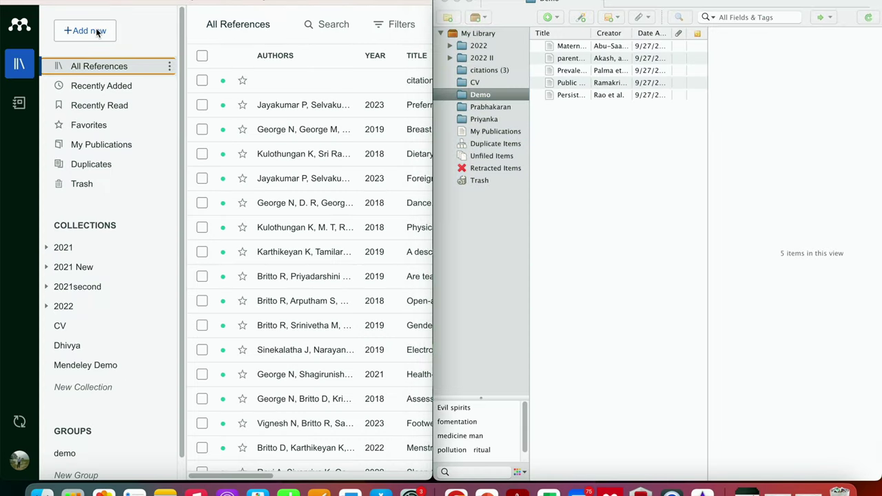
click(97, 32)
click(118, 88)
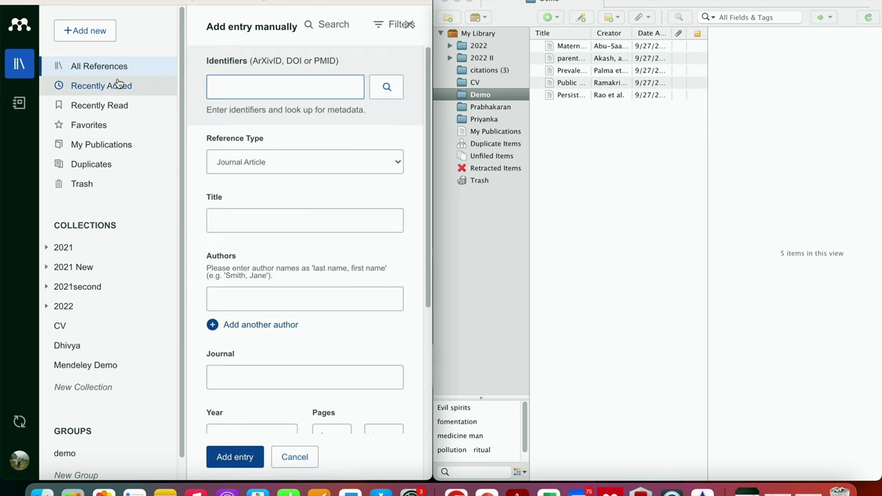
click(309, 170)
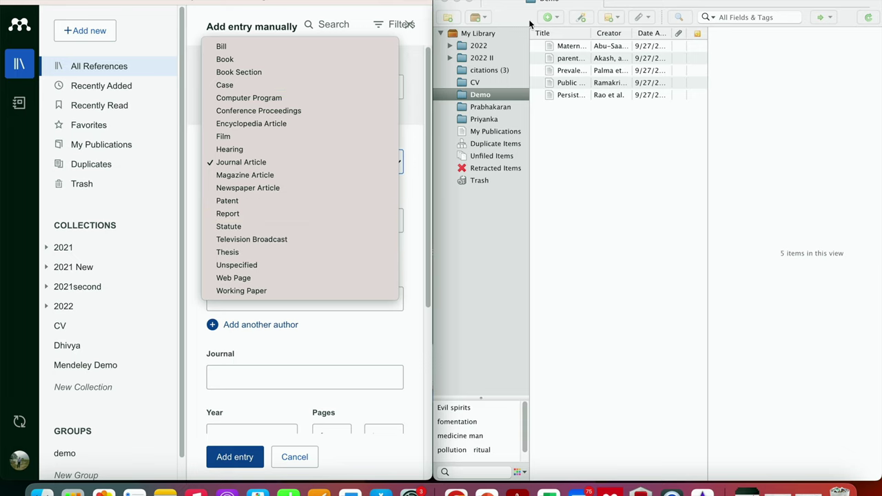
View Zotero's full list of new item types, including the additional ones, and compare it with Mendeley's reference types
click(550, 18)
mouse_move(559, 122)
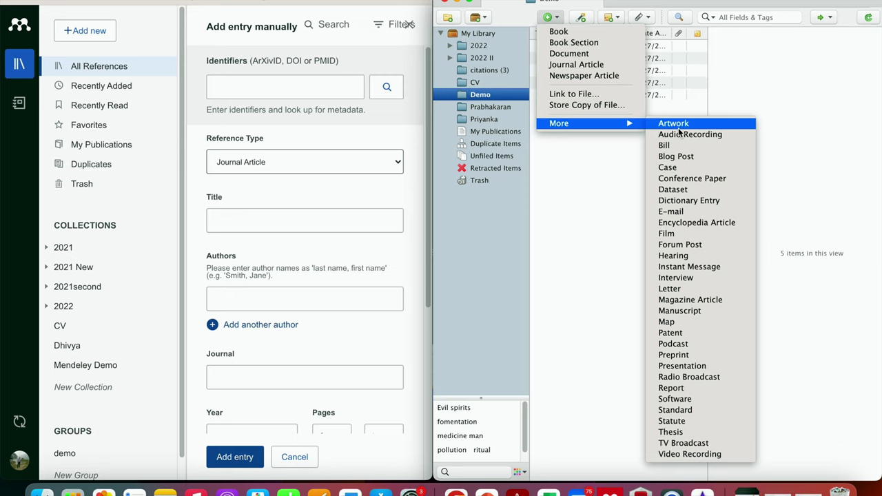
click(385, 3)
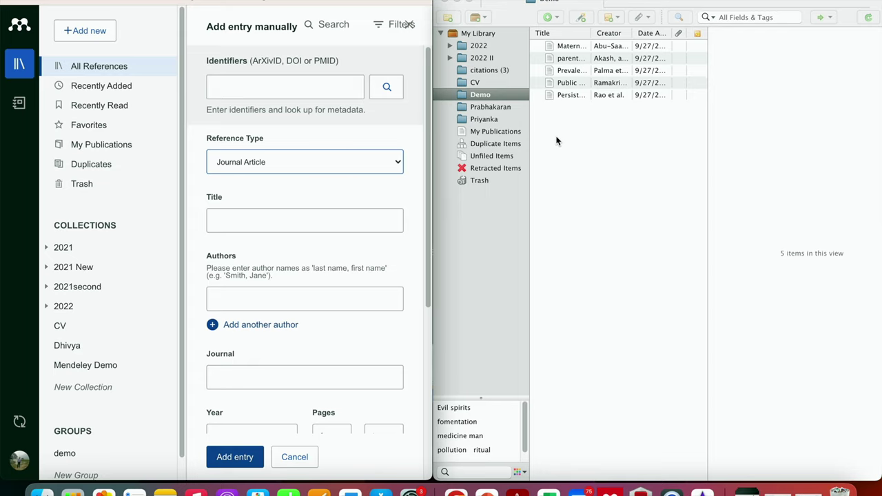
click(391, 171)
click(551, 17)
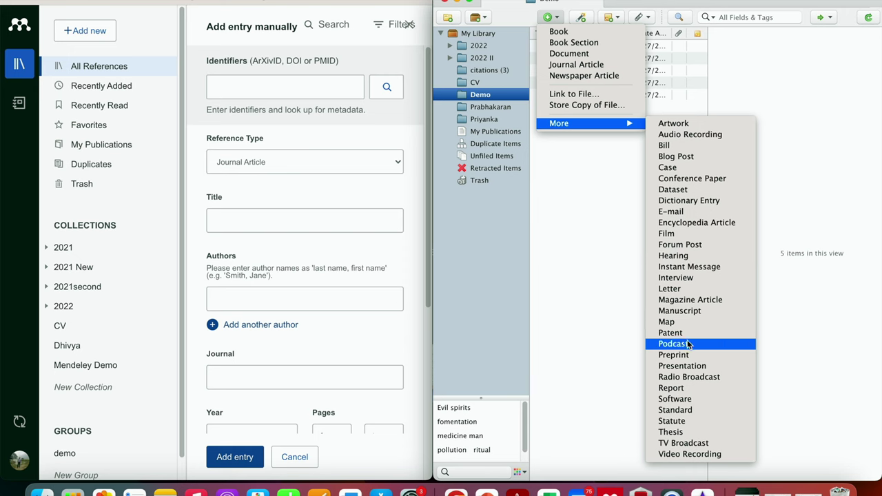